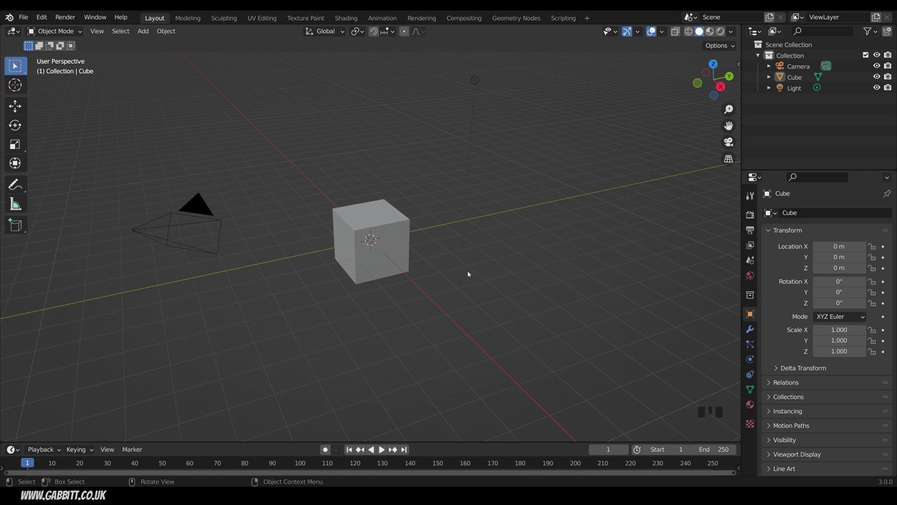
Reposition the 3D cursor around the grid, then return it to the world origin
right_click(500, 242, "shift")
right_click(507, 156, "shift")
right_click(388, 136, "shift")
right_click(261, 172, "shift")
key("shift+s")
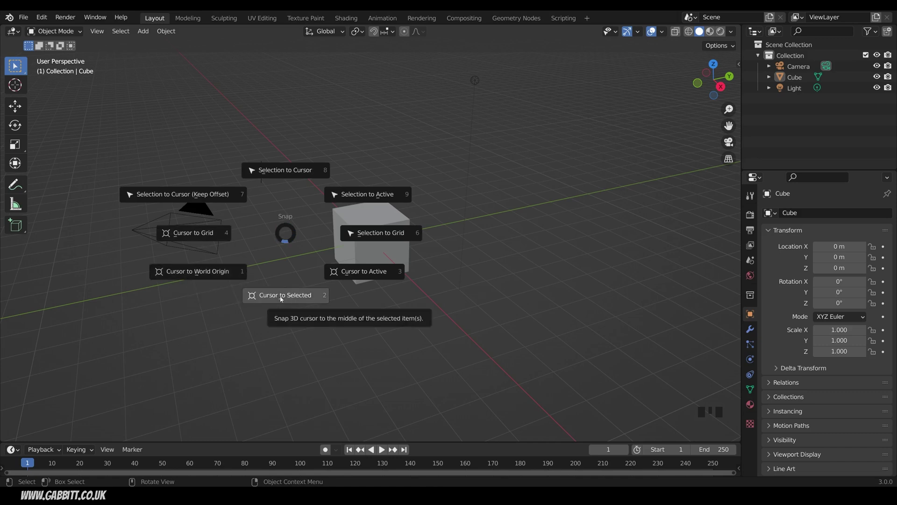
left_click(287, 266)
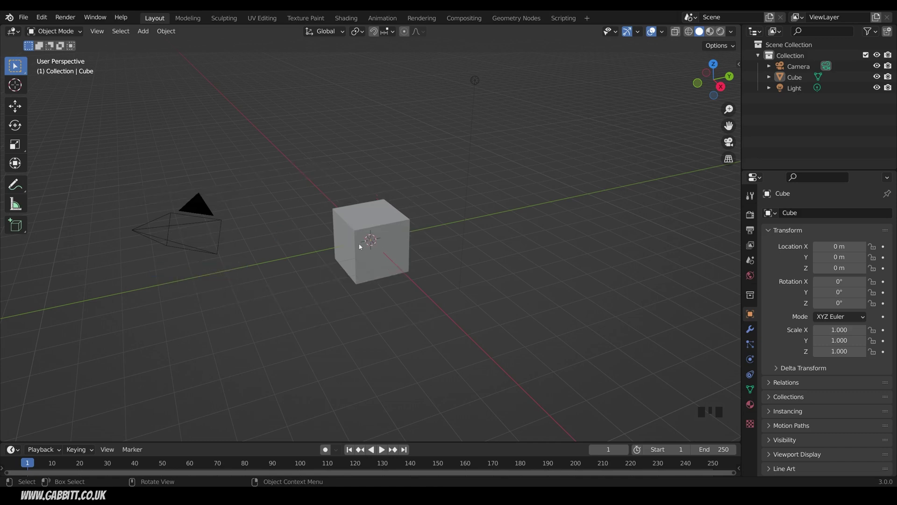
Snap the 3D cursor to the cube's top right corner vertex and return to Object Mode
left_click(381, 234)
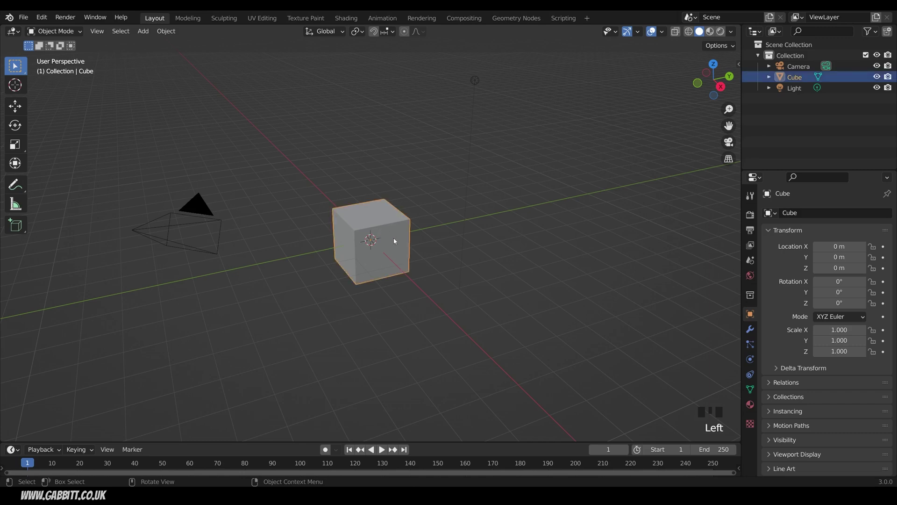
key("Tab")
left_click(410, 220)
key("shift+s")
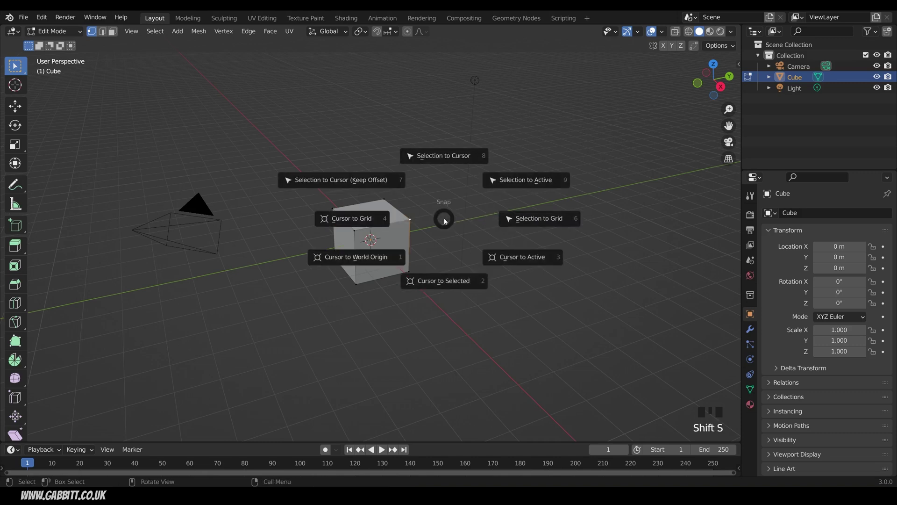
left_click(442, 279)
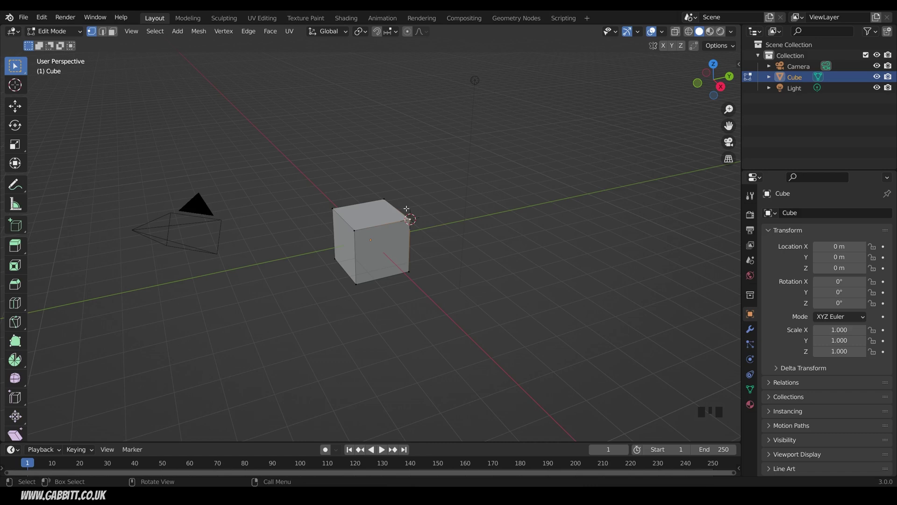
key("Tab")
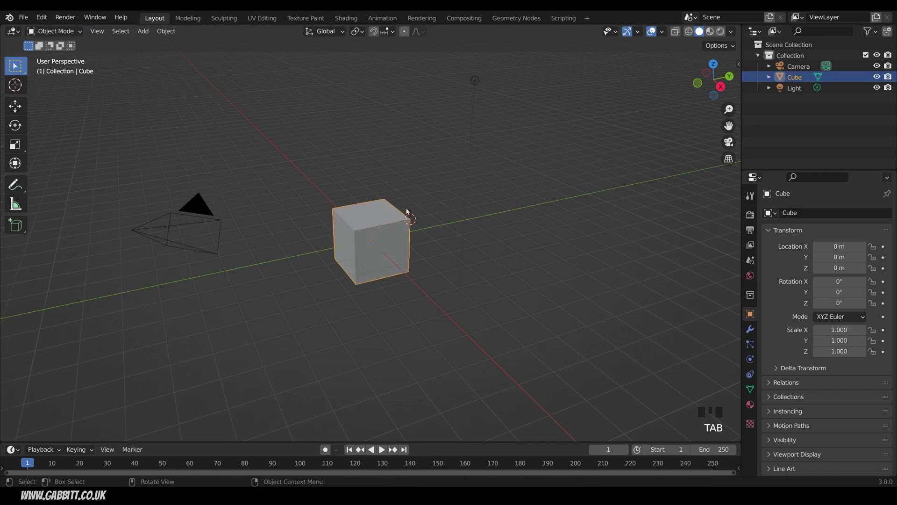
Add a UV Sphere at the 3D cursor, centred at 1 m, 1 m, 1 m
key("shift+a")
left_click(143, 31)
key("shift+a")
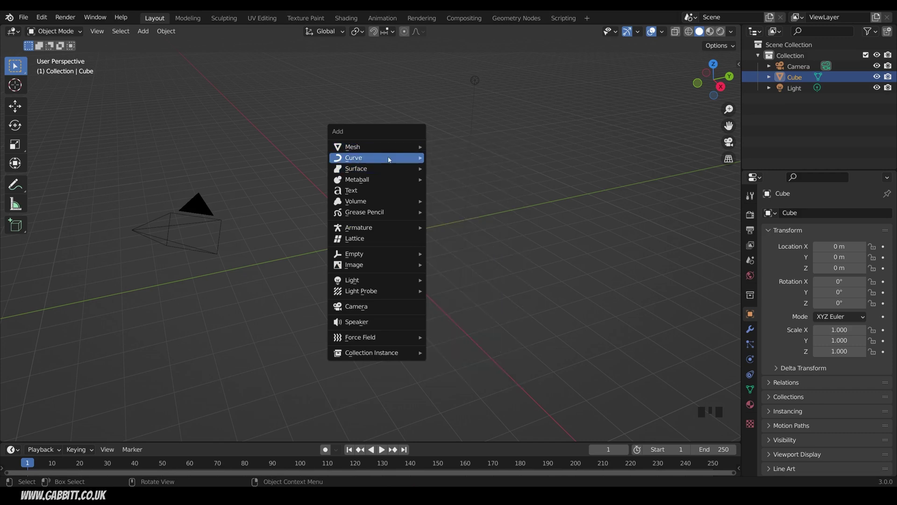
mouse_move(387, 148)
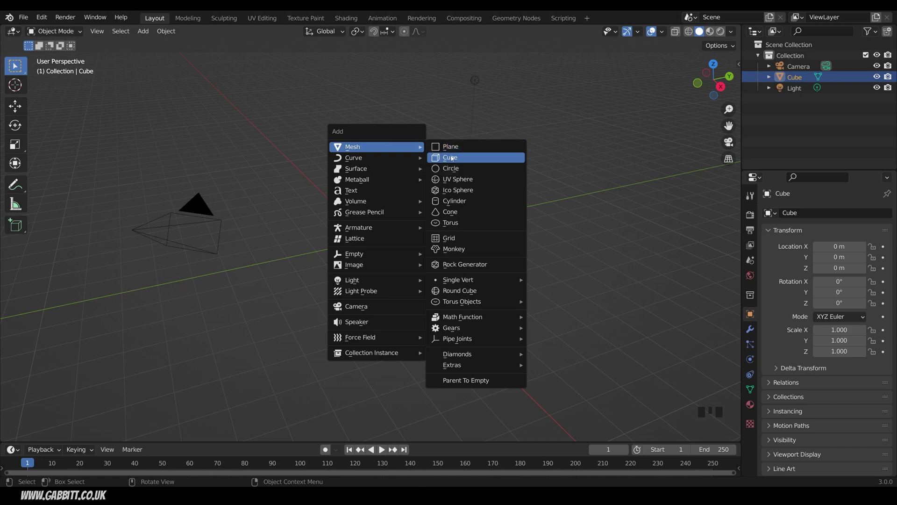
left_click(475, 179)
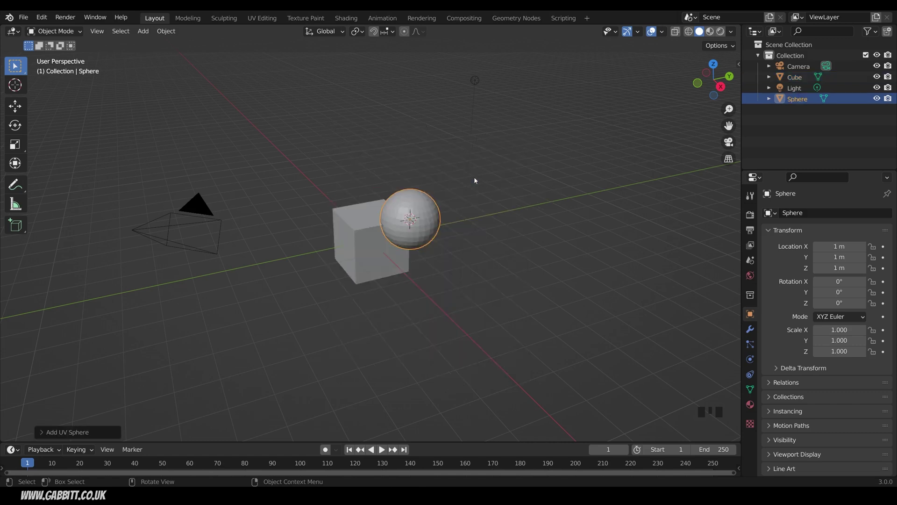
key("shift+a")
left_click(374, 243)
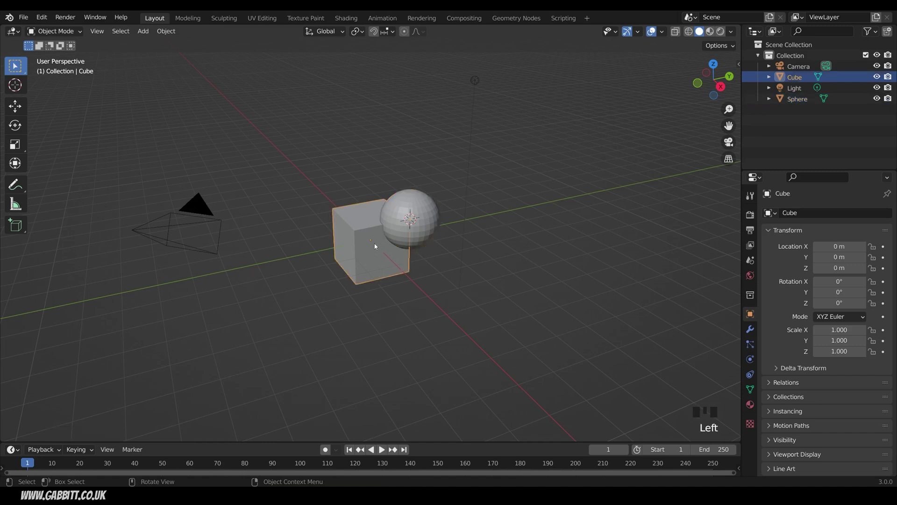
key("Tab")
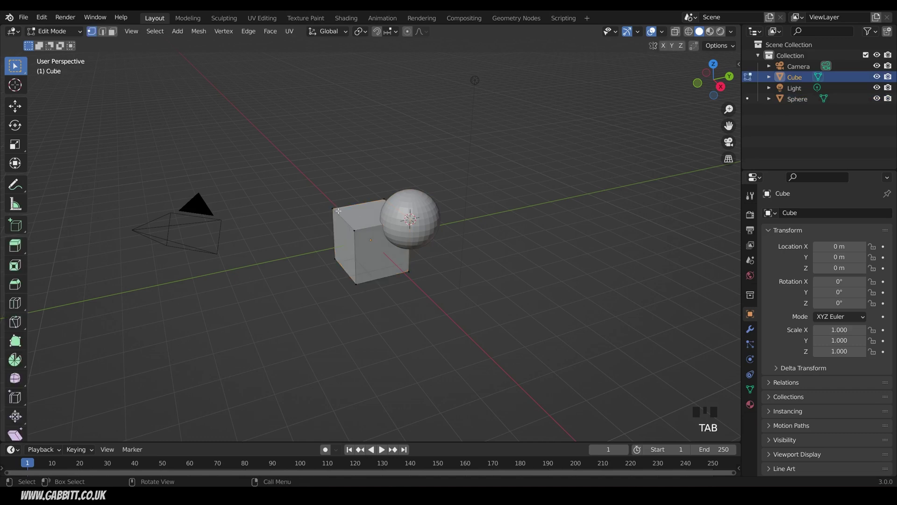
left_click(337, 210)
key("shift+s")
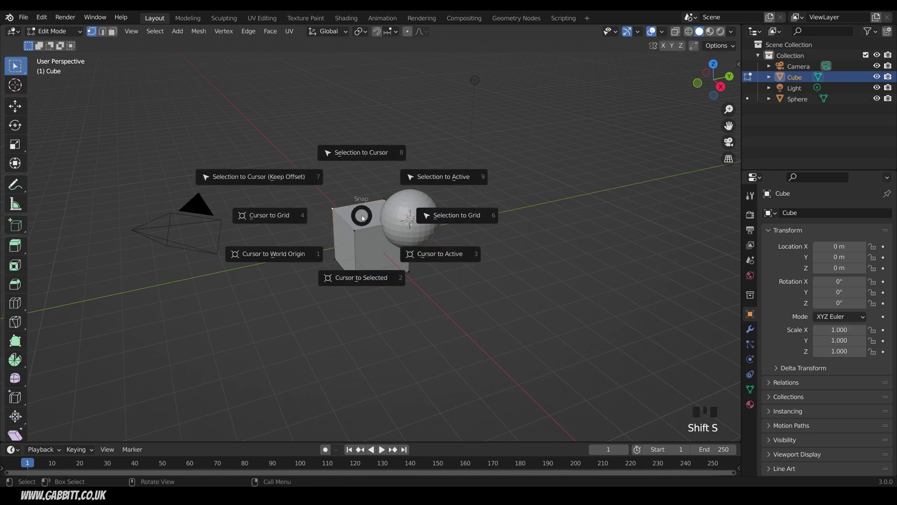
left_click(365, 278)
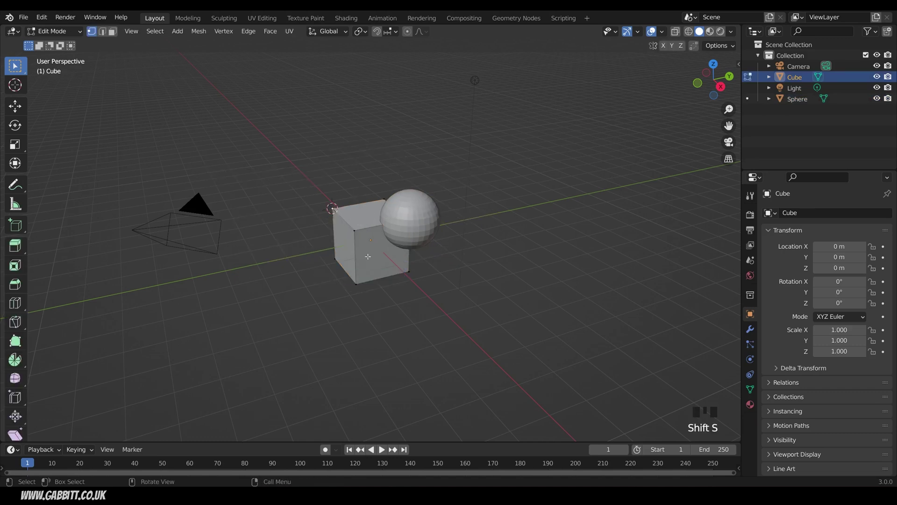
key("Tab")
right_click(366, 252)
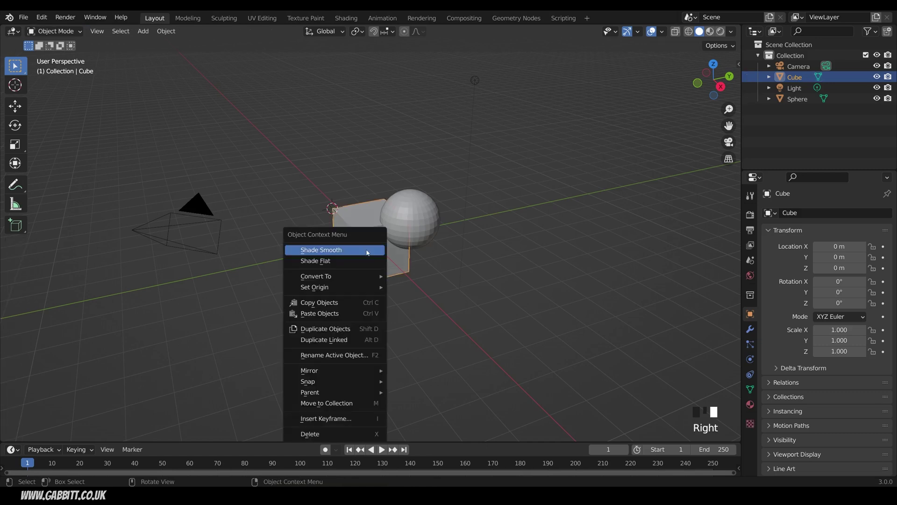
mouse_move(364, 289)
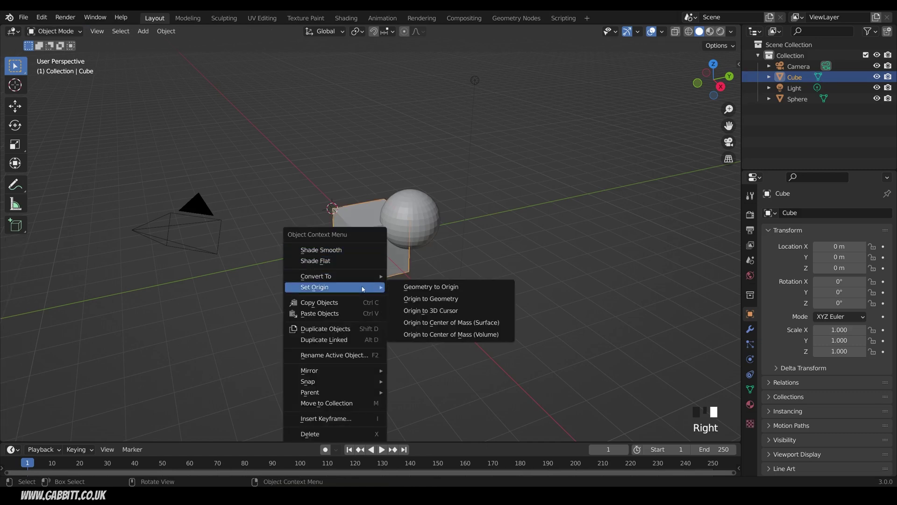
left_click(417, 311)
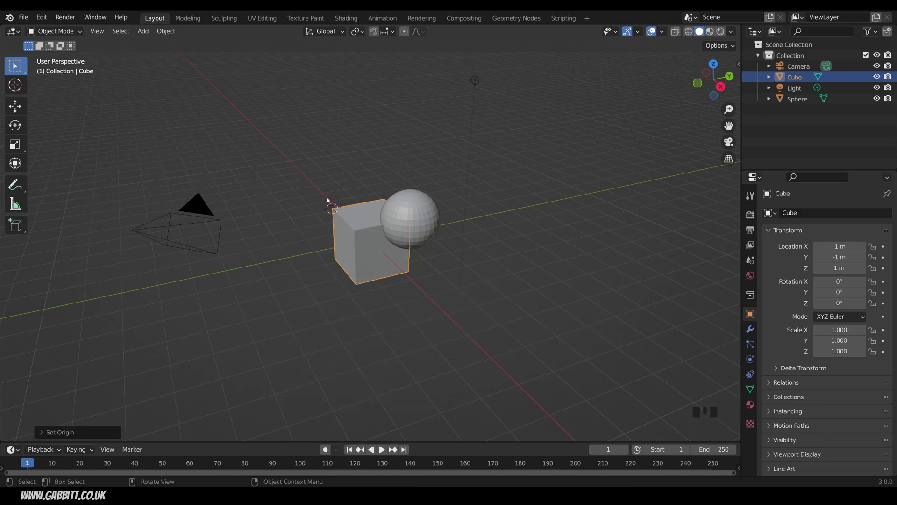
left_click(750, 329)
left_click(802, 211)
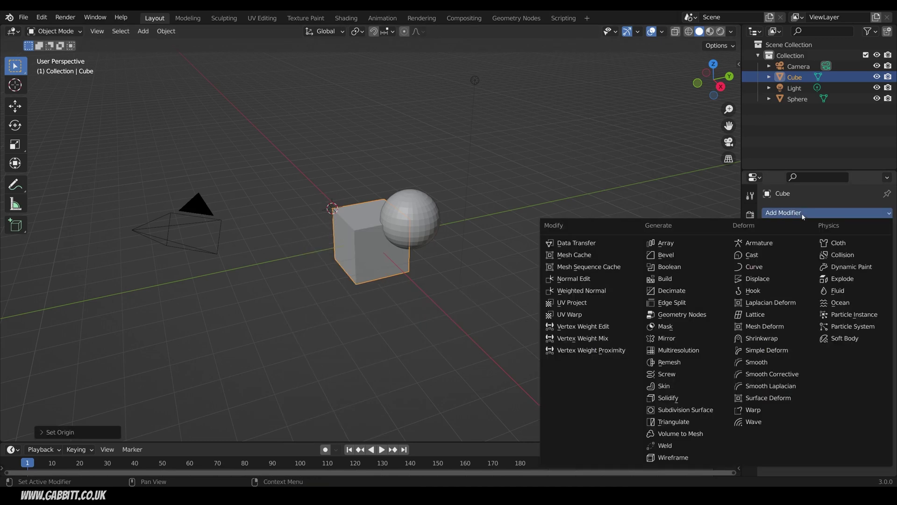
left_click(680, 341)
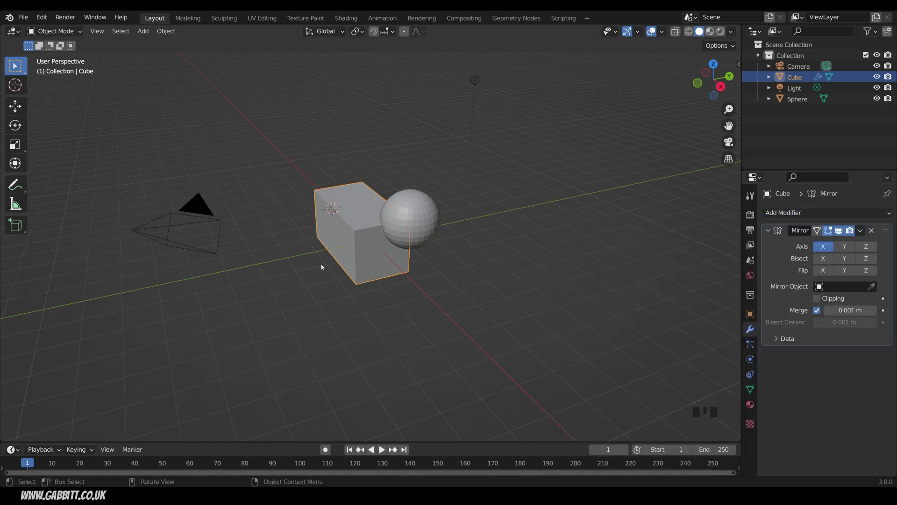
middle_click_drag(321, 267, 415, 272)
key("ctrl+z")
key("ctrl+z")
key("ctrl+z")
middle_click_drag(465, 257, 453, 241)
right_click(355, 257)
mouse_move(377, 258)
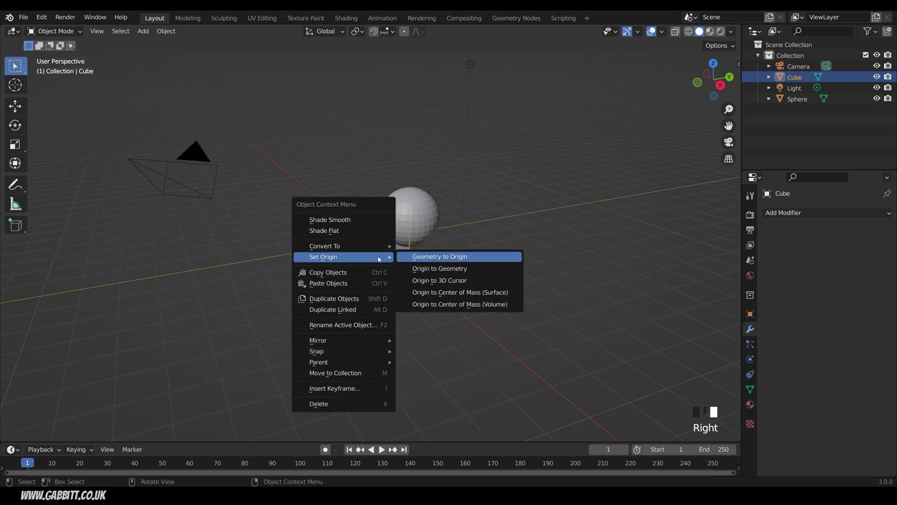
left_click(437, 268)
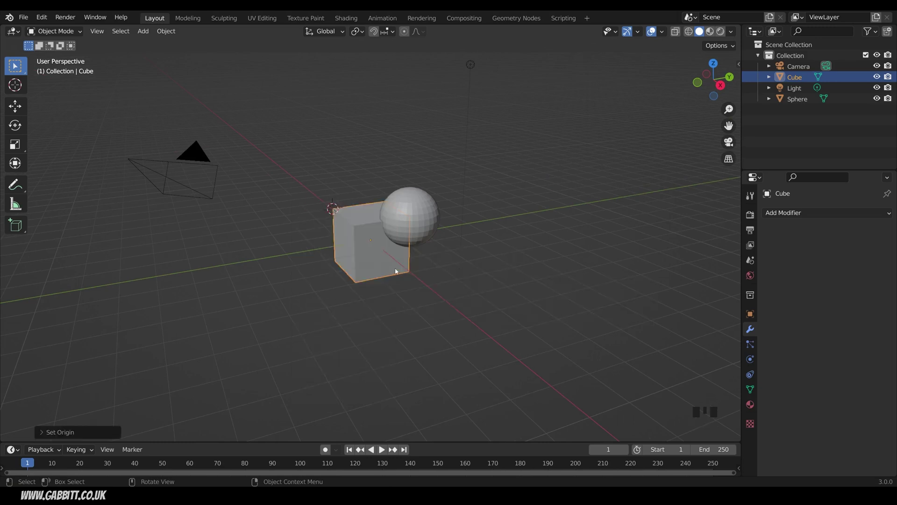
mouse_move(377, 241)
middle_mouse_down()
mouse_move(387, 234)
mouse_move(375, 256)
middle_mouse_up()
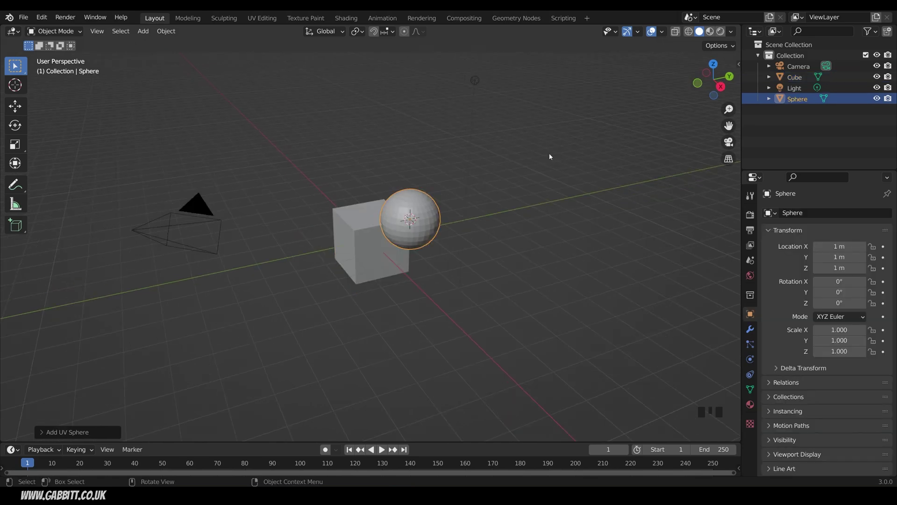
key("z")
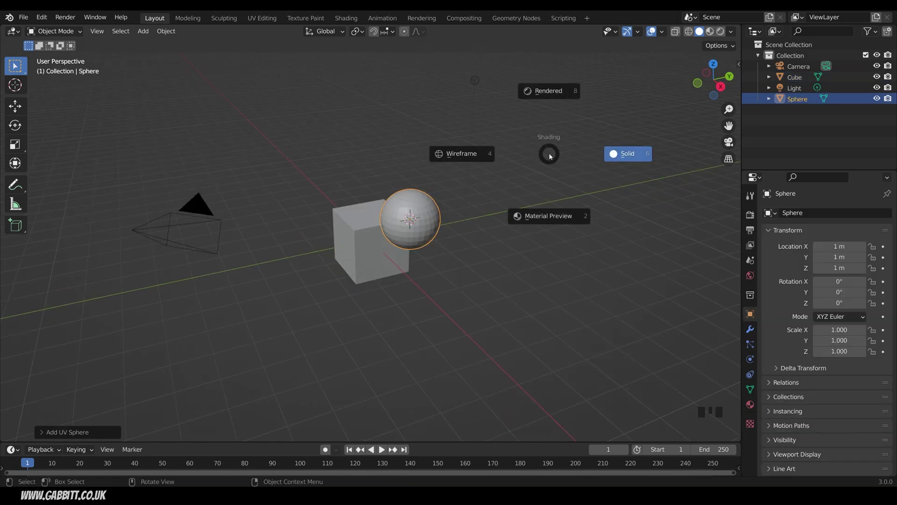
left_click(468, 158)
key("z")
left_click(604, 157)
key("z")
left_click(522, 105)
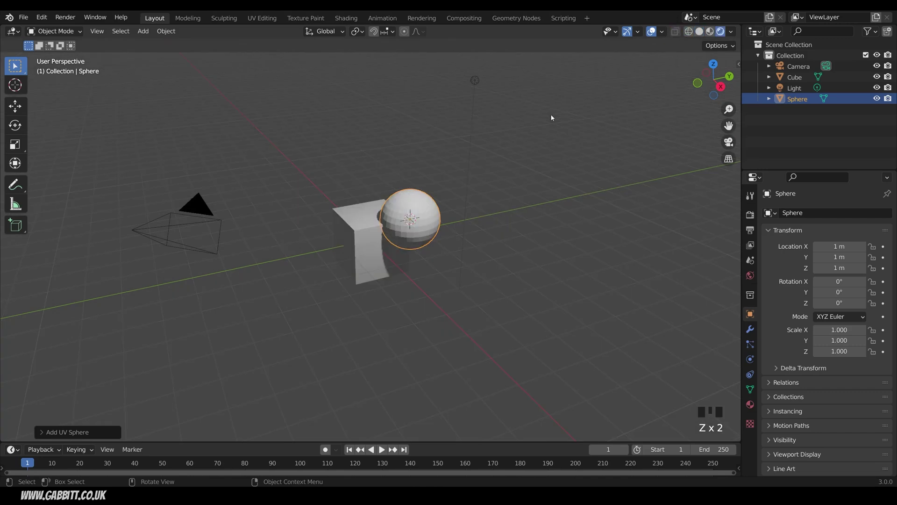
key("z")
left_click(612, 115)
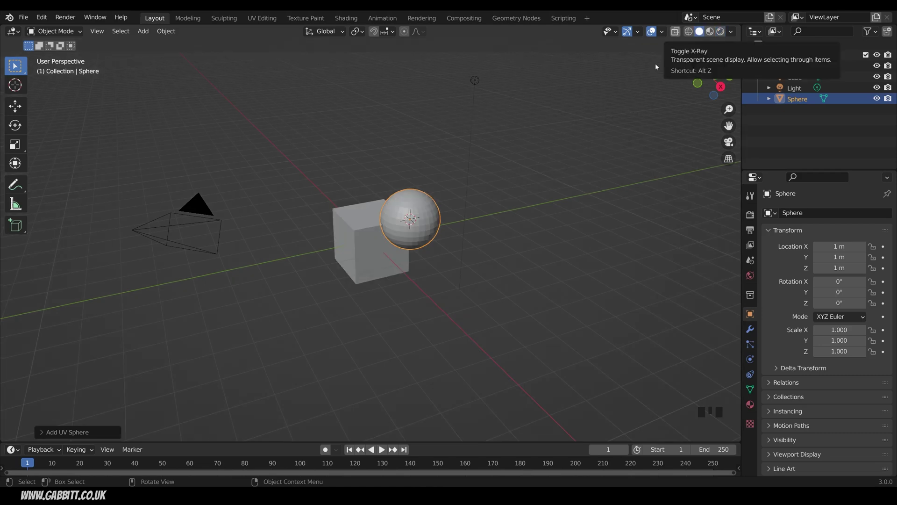
key("alt+z")
key("alt+z")
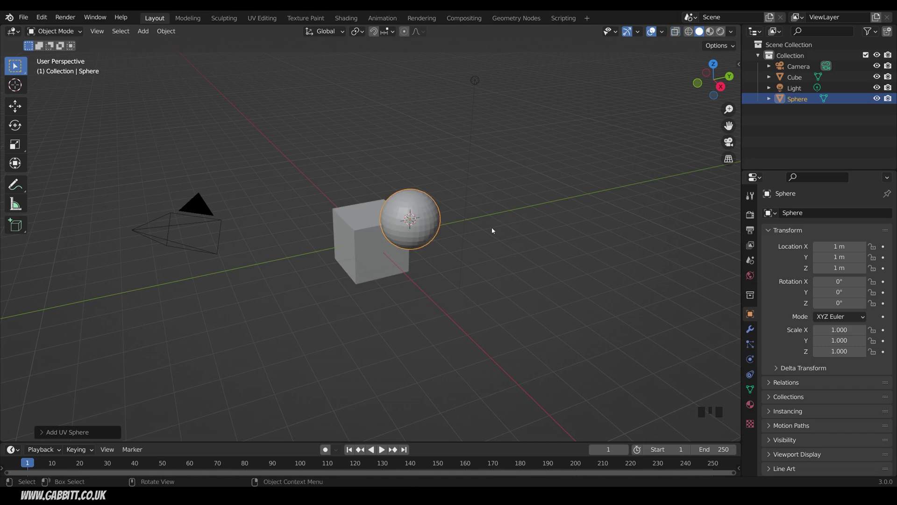
Switch the UV Sphere into Sculpt Mode with the SculptDraw brush active
key("Tab")
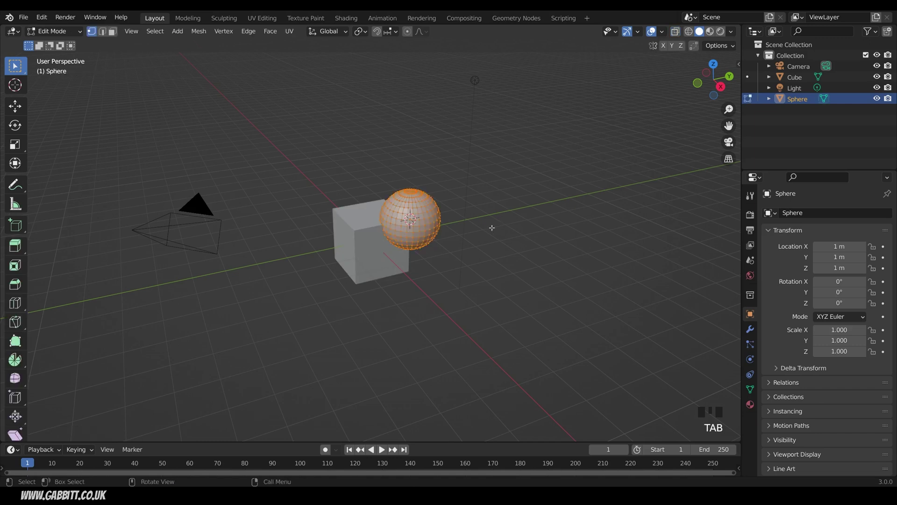
left_click(73, 33)
key("ctrl+Tab")
key("ctrl+Tab")
key("ctrl+Tab")
key("ctrl+Tab")
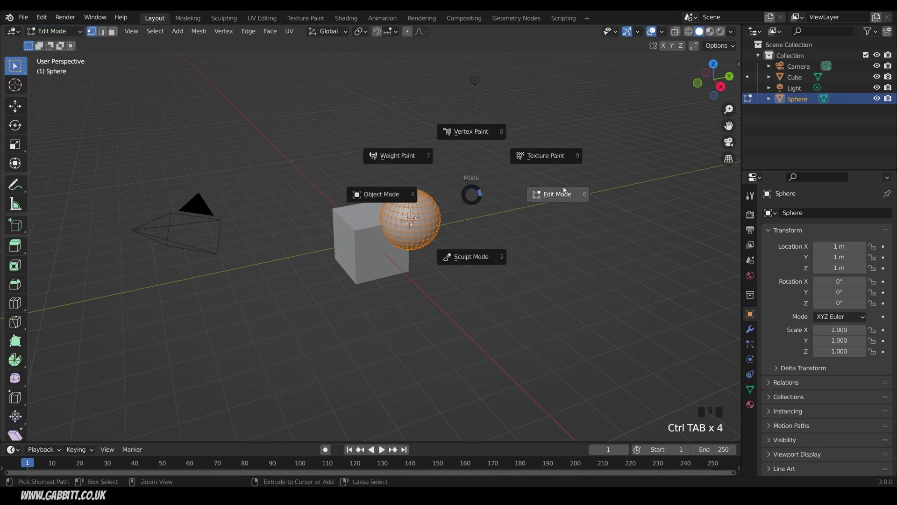
left_click(489, 258)
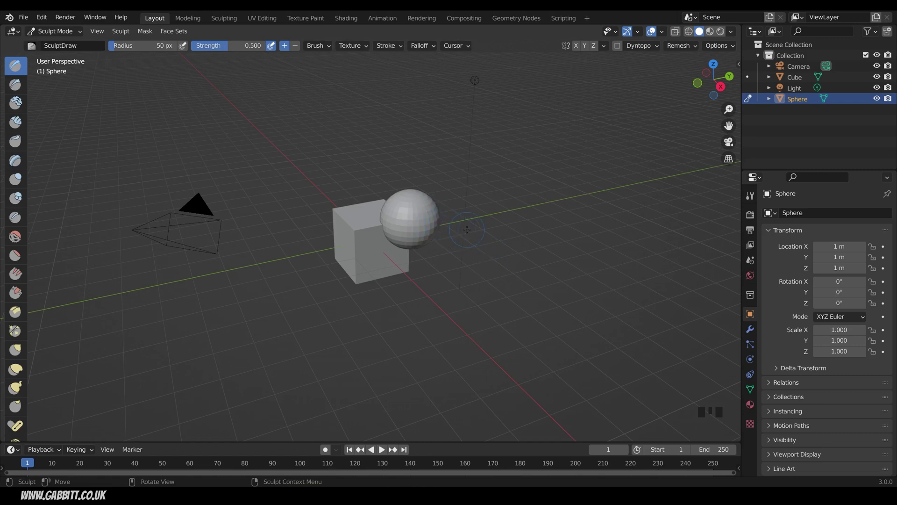
Voxel-remesh the sphere at voxel size 0.0500 and smooth its faceted surface
key("shift+r")
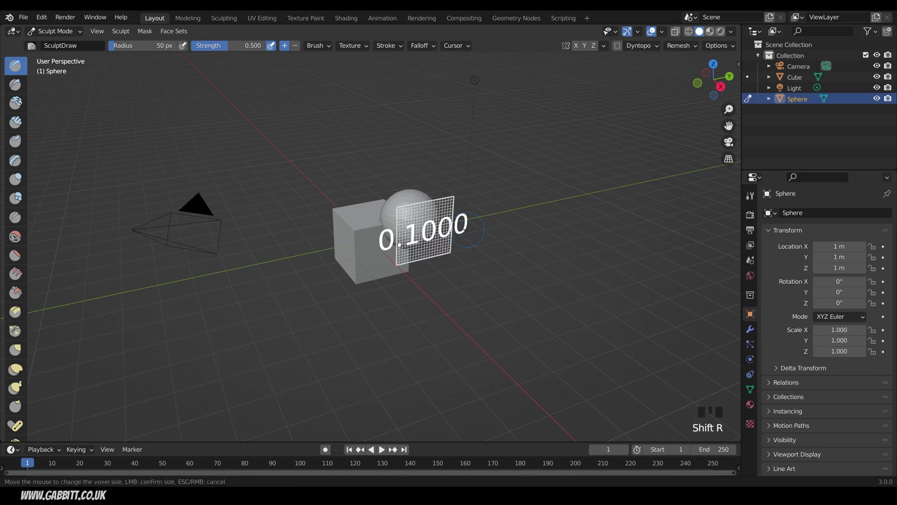
left_click(468, 230)
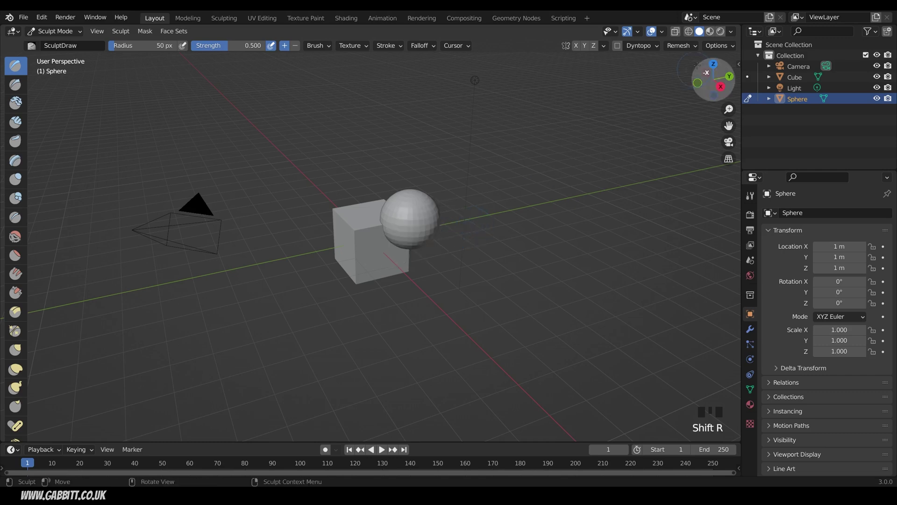
left_click(681, 46)
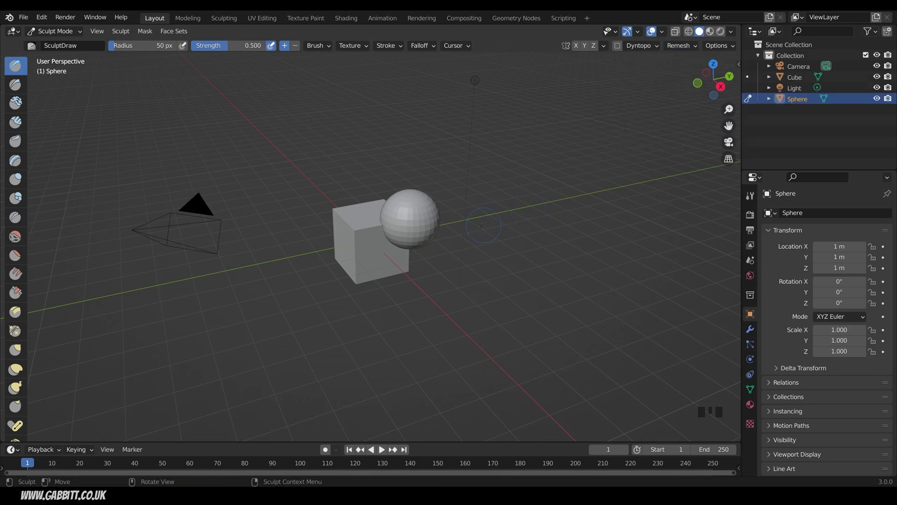
key("shift+r")
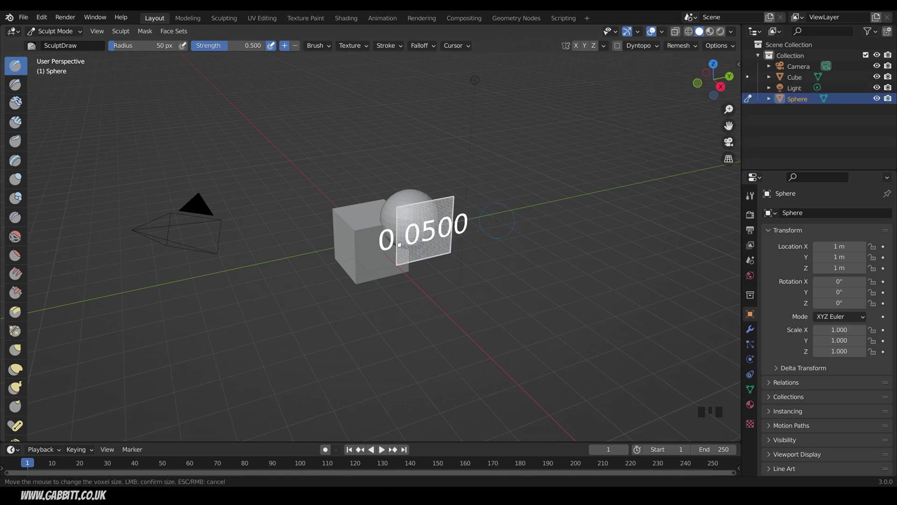
left_click(497, 220)
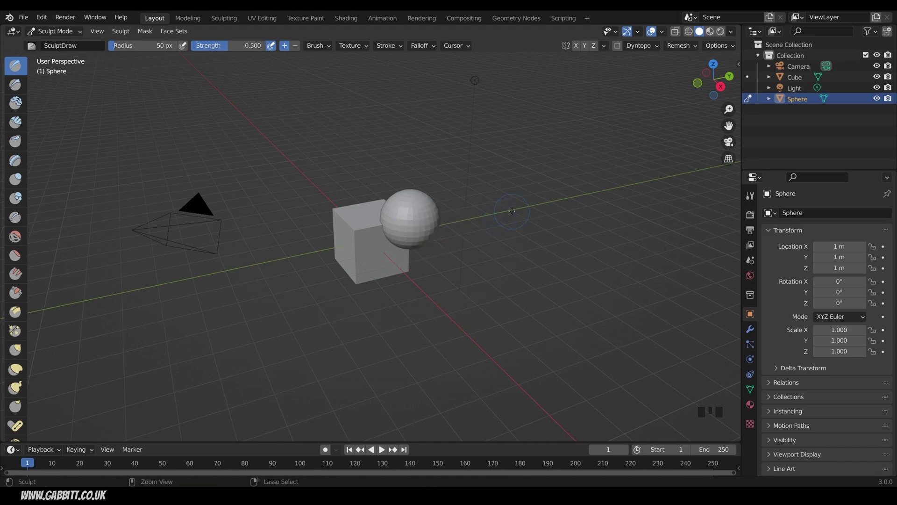
key("ctrl+r")
mouse_move(424, 215)
left_mouse_down("shift")
mouse_move(427, 207)
mouse_move(414, 201)
mouse_move(512, 213)
left_mouse_up("shift")
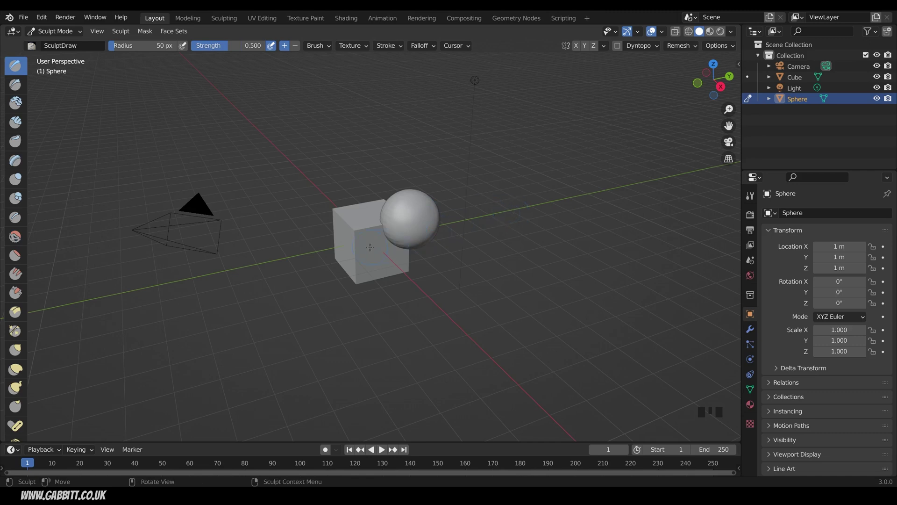
Switch to the cube, voxel-remesh it at size 0.1000, and soften its edges
key("alt+q")
key("alt+q")
key("alt+q")
key("alt+q")
key("alt+q")
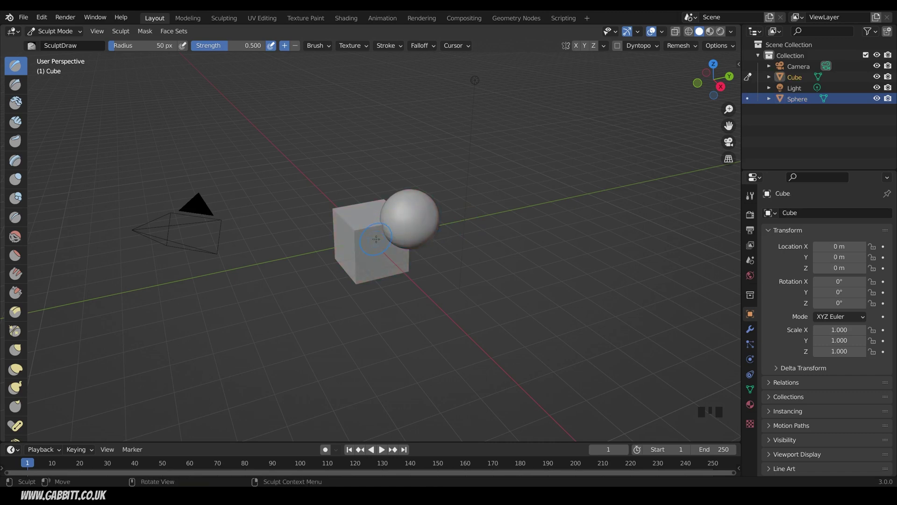
key("shift+r")
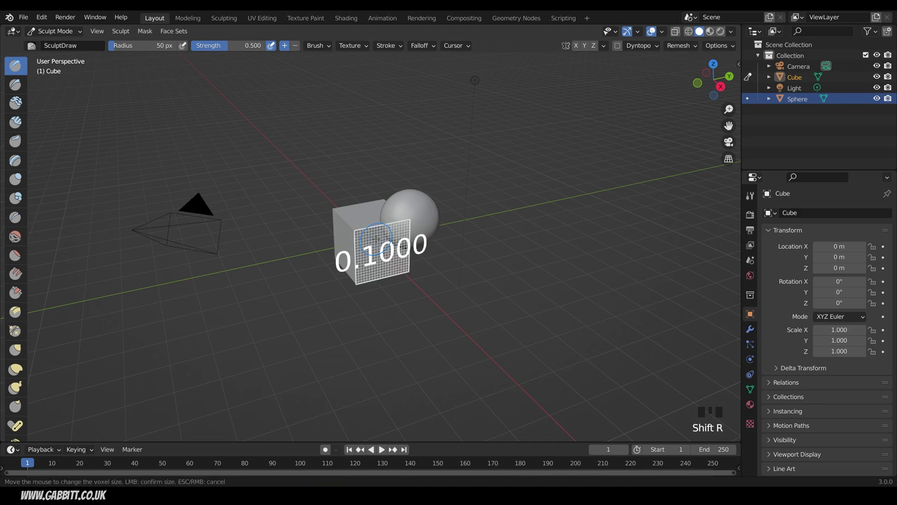
left_click(376, 238)
key("ctrl+r")
mouse_move(369, 229)
left_mouse_down("shift")
mouse_move(348, 243)
mouse_move(373, 269)
left_mouse_up("shift")
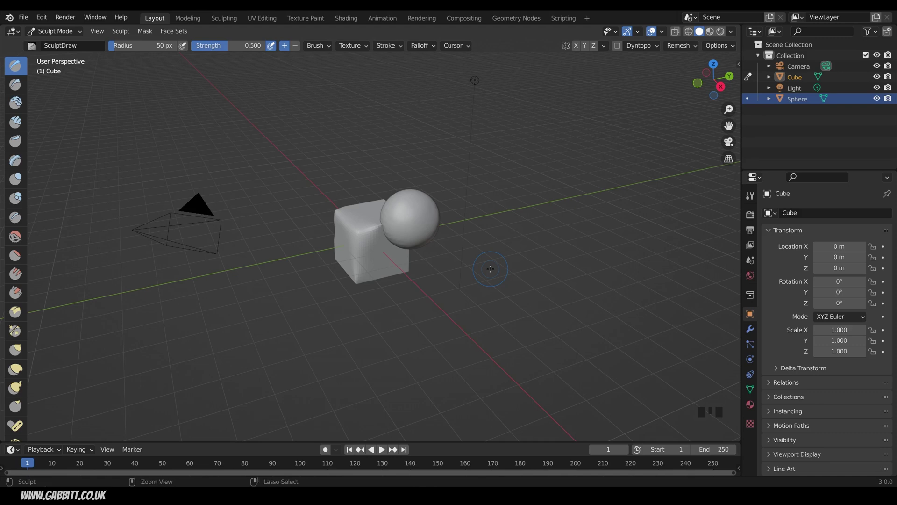
Return to Object Mode, box-select the cube and sphere, and scale them down to 0.492
key("ctrl+Tab")
left_click(419, 266)
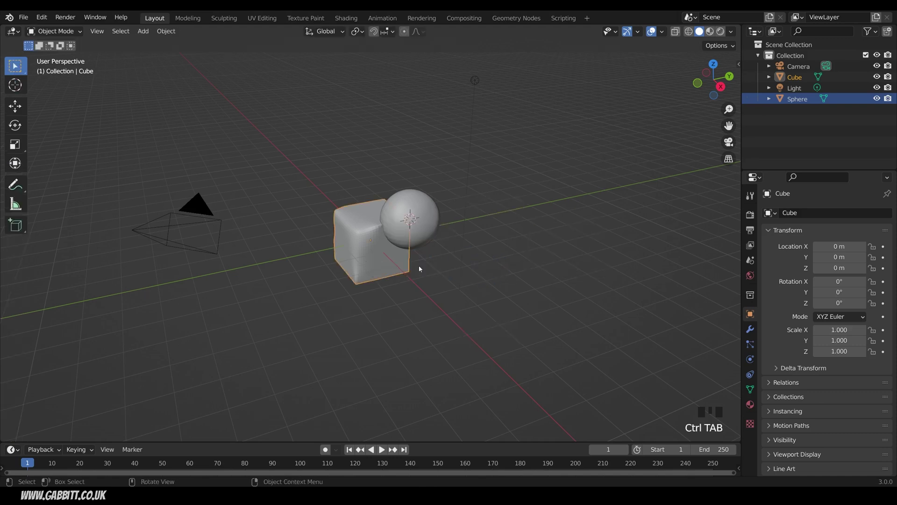
left_click(363, 31)
key("period")
left_click_drag(323, 160, 442, 282)
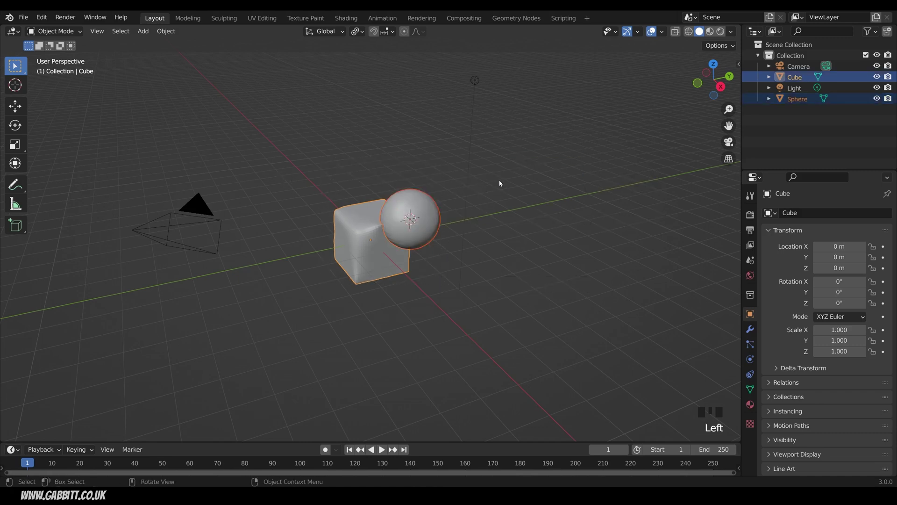
key("s")
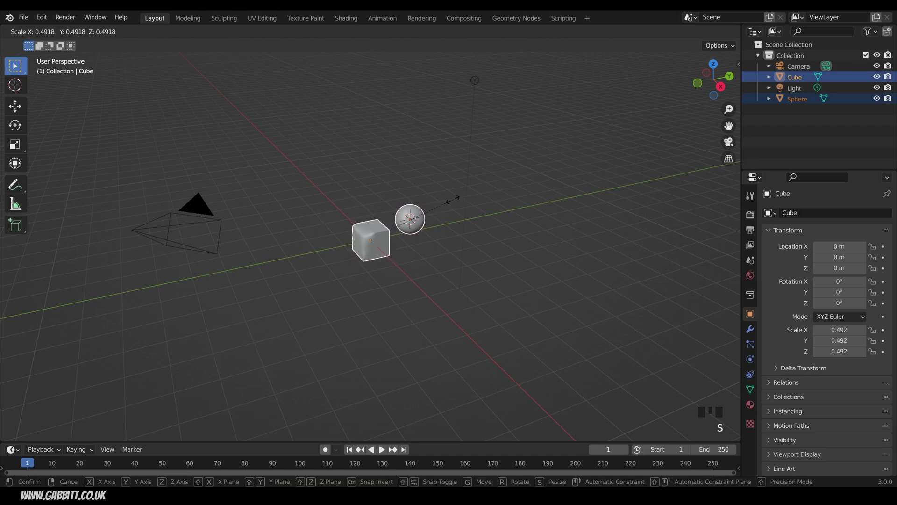
left_click(453, 200)
Set the pivot to Median Point and scale both objects up to 1.289
key("period")
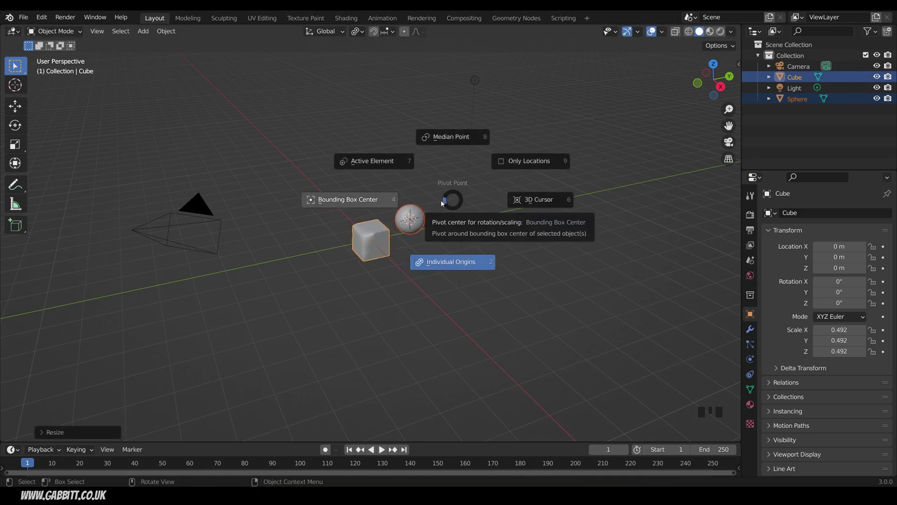
left_click(445, 142)
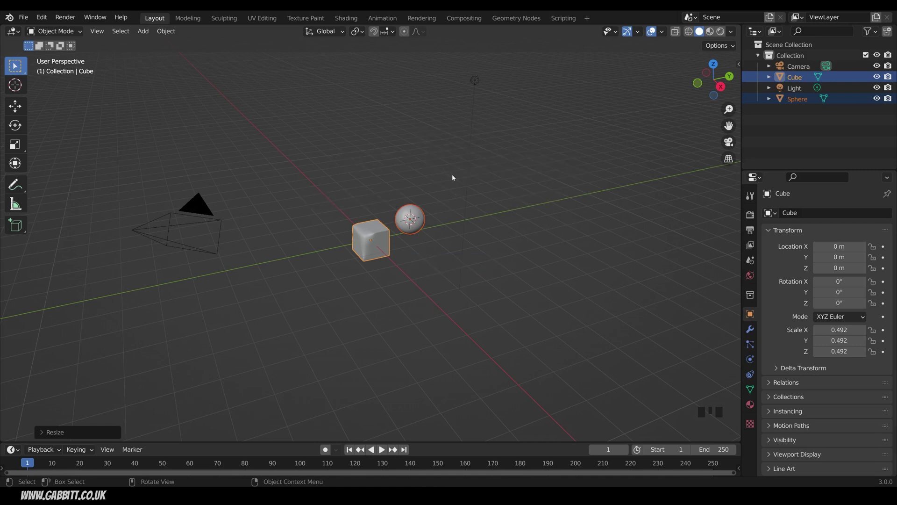
key("s")
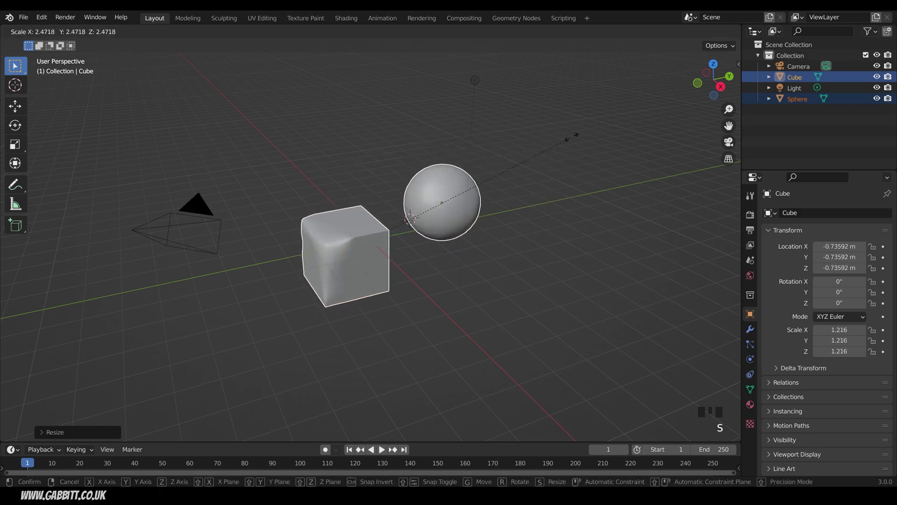
left_click(557, 205)
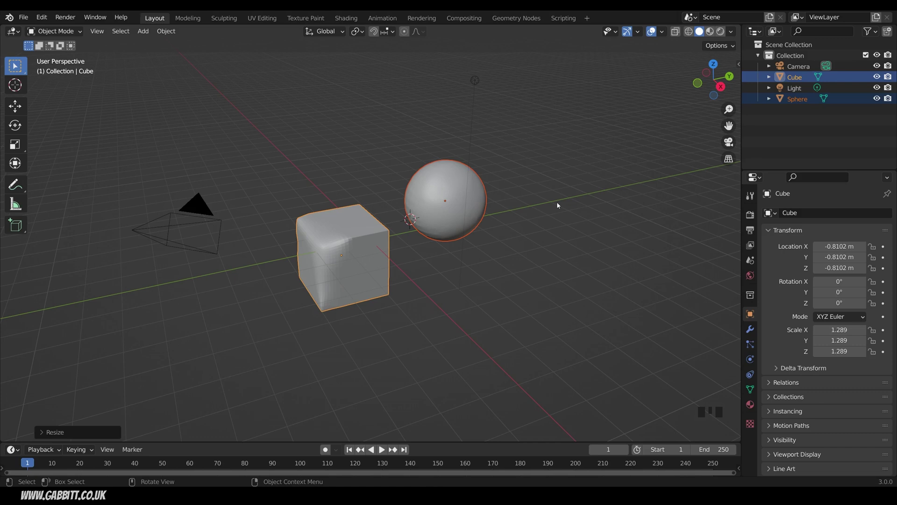
Toggle the transform orientation between View and Global, cancelling a trial move
key("comma")
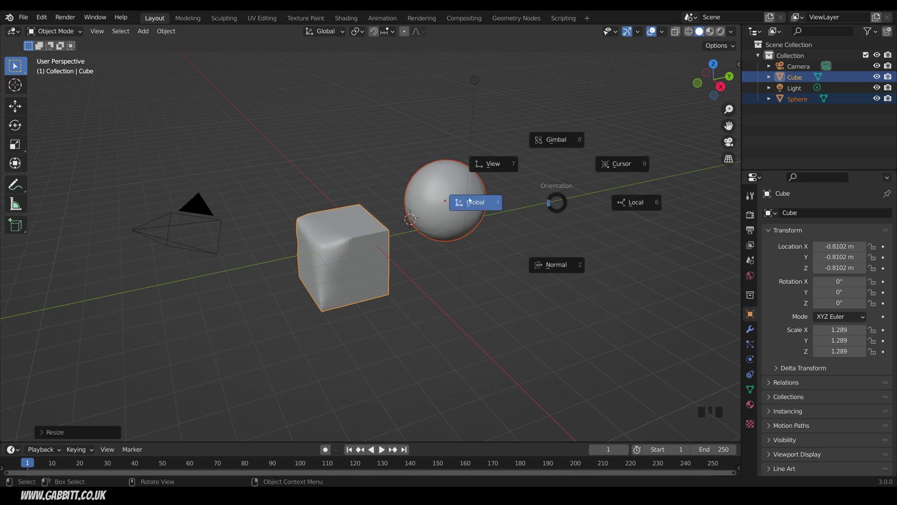
left_click(340, 30)
left_click(342, 32)
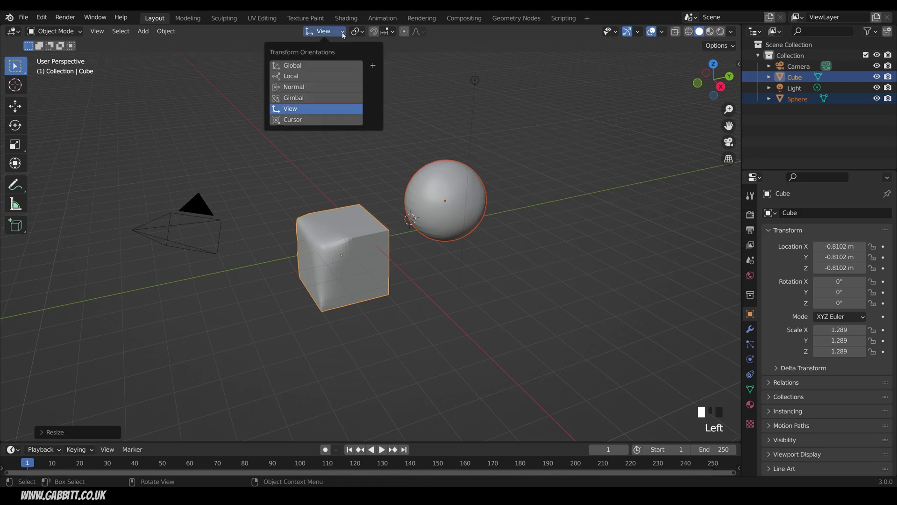
left_click(329, 66)
key("g")
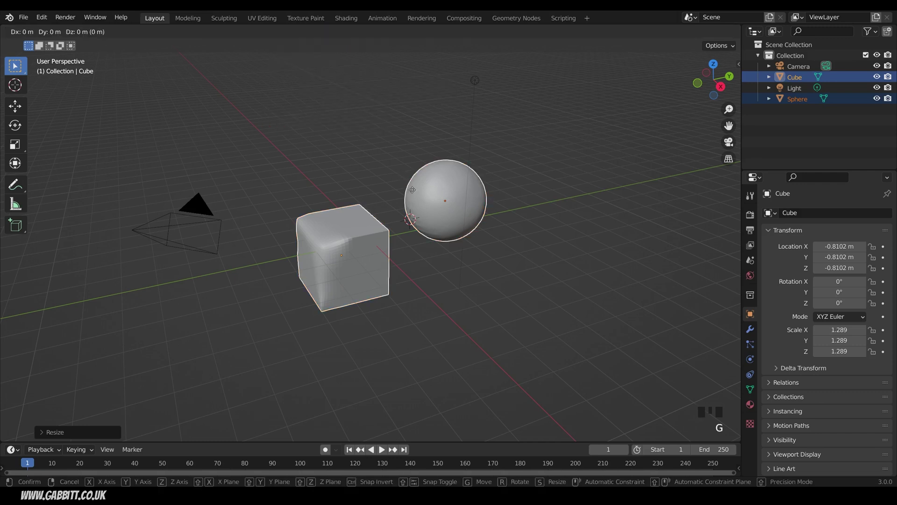
right_click(414, 184)
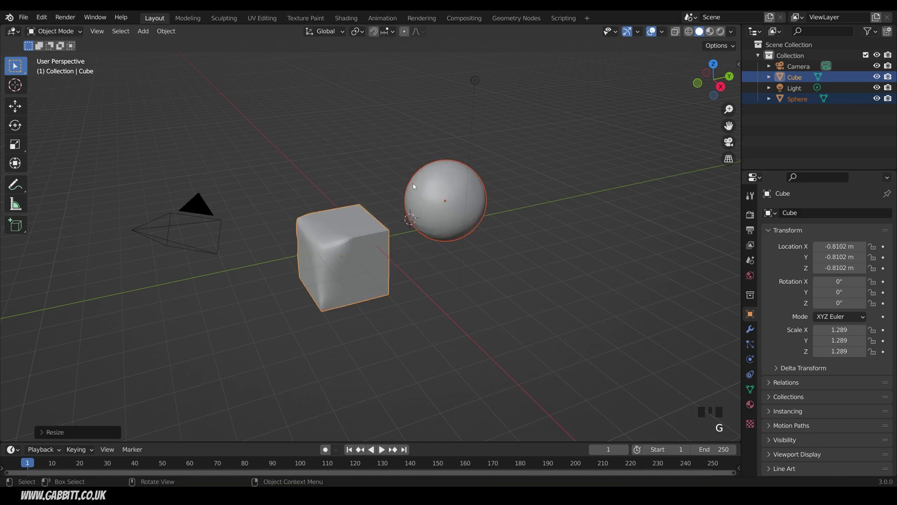
With View orientation, move both objects along view X, then farther back along view Z
key("comma")
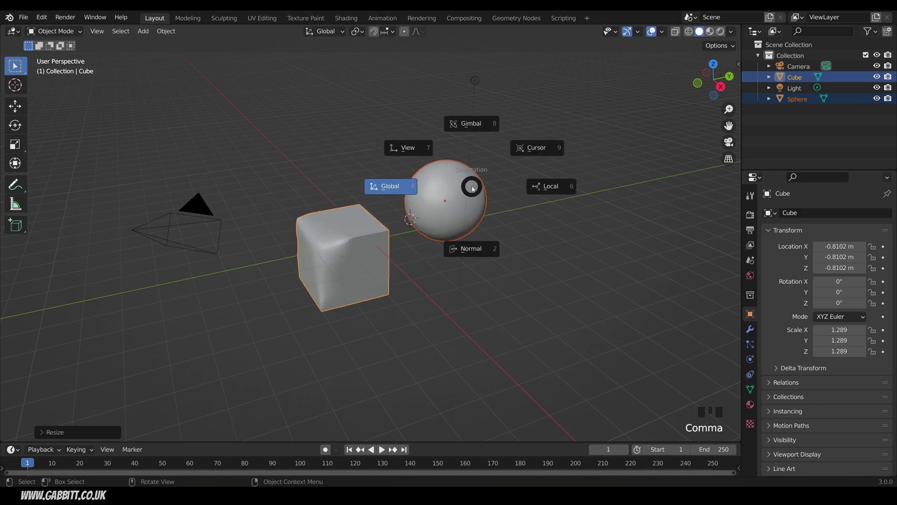
left_click(411, 151)
key("g")
key("x")
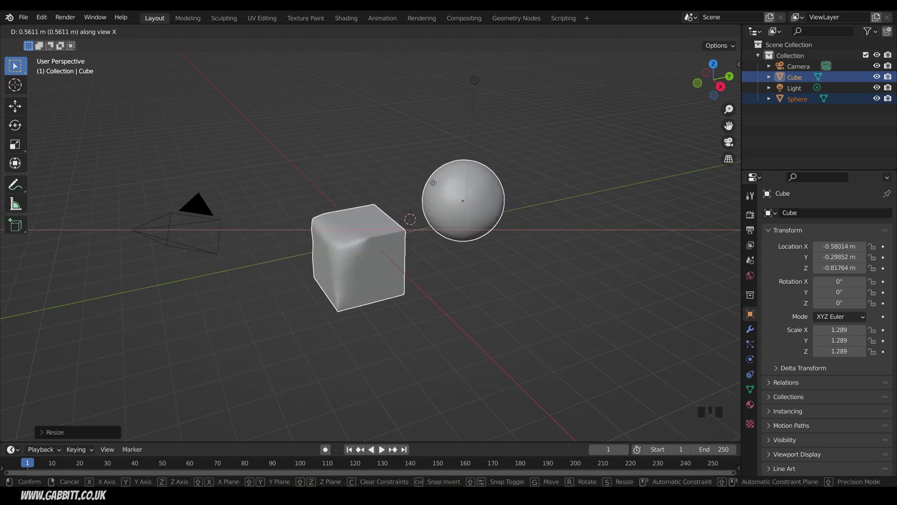
left_click(422, 196)
key("g")
key("y")
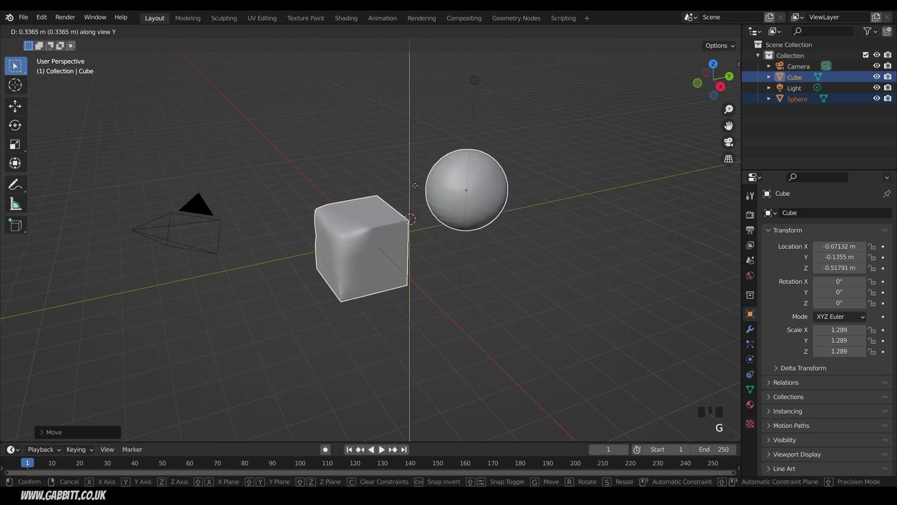
key("z")
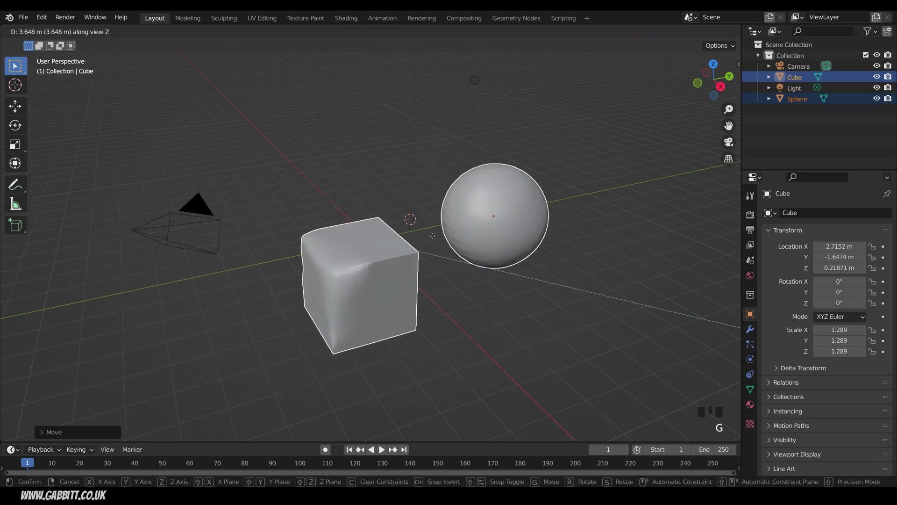
left_click(446, 208)
Set the transform orientation back to Global, cancelling a trial Y move
key("comma")
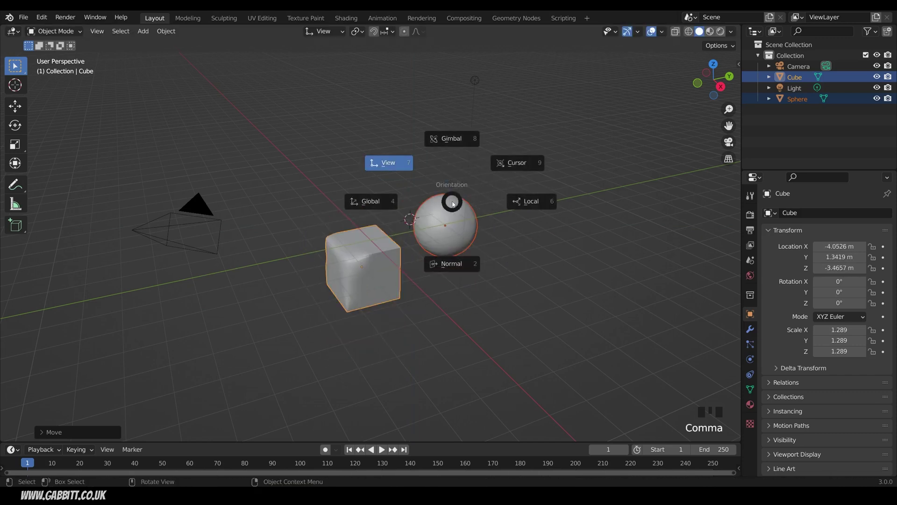
left_click(427, 206)
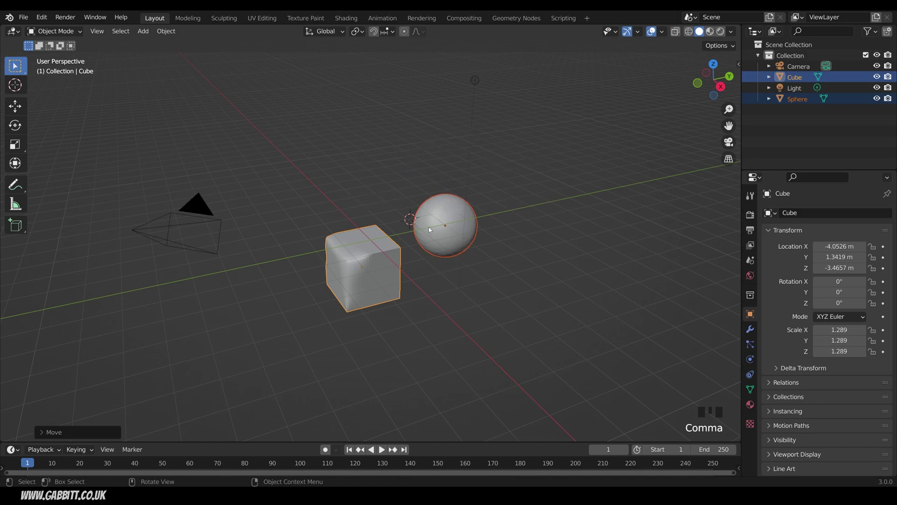
key("g")
key("y")
key("Escape")
Frame the viewport on the selected cube and sphere using View Selected
key("grave")
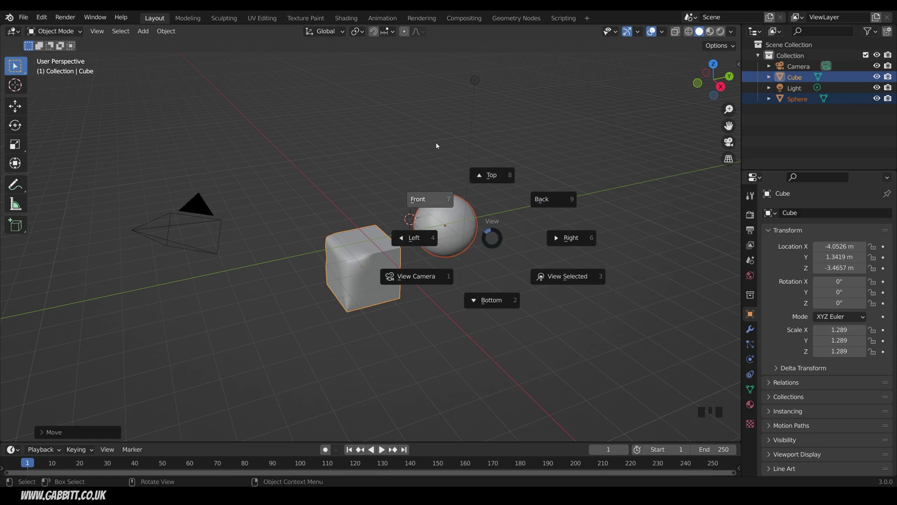
left_click(98, 32)
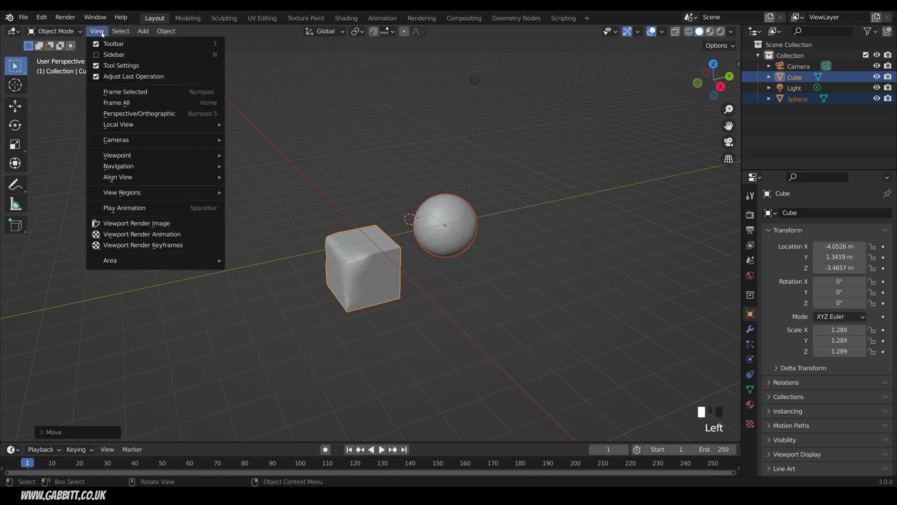
mouse_move(120, 157)
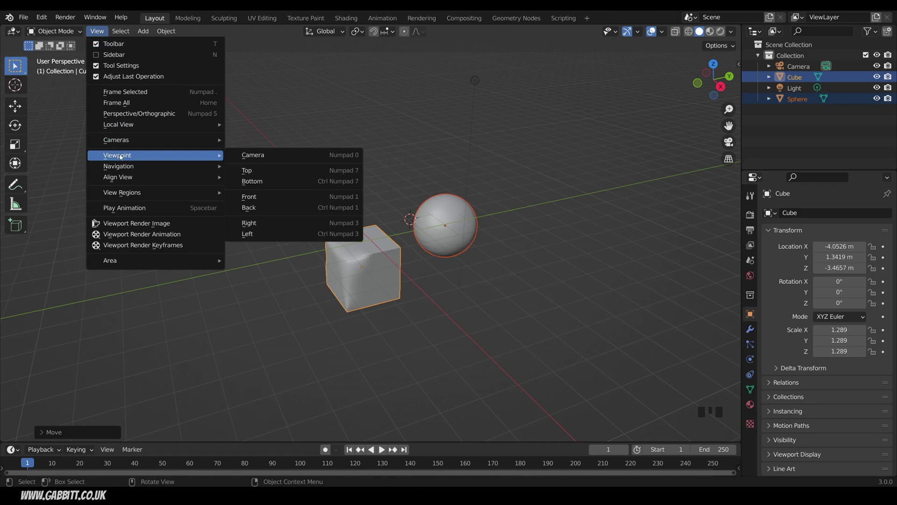
key("grave")
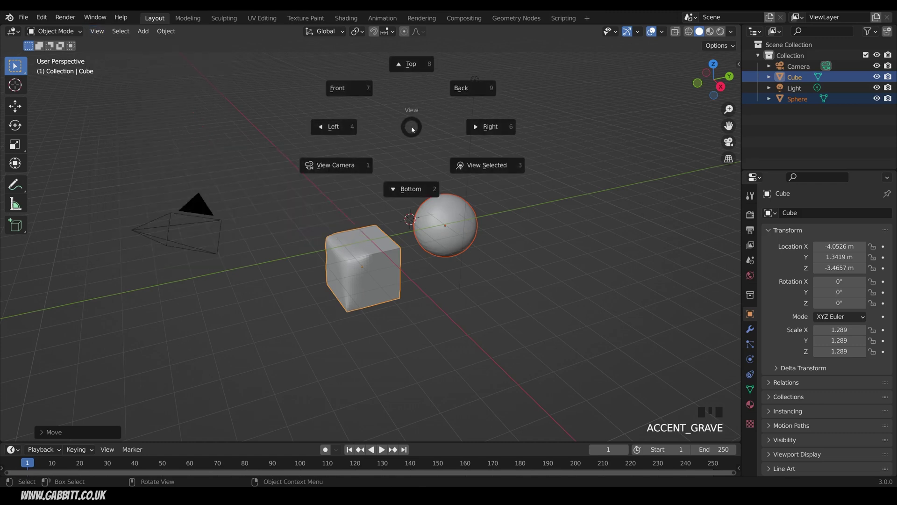
left_click(481, 166)
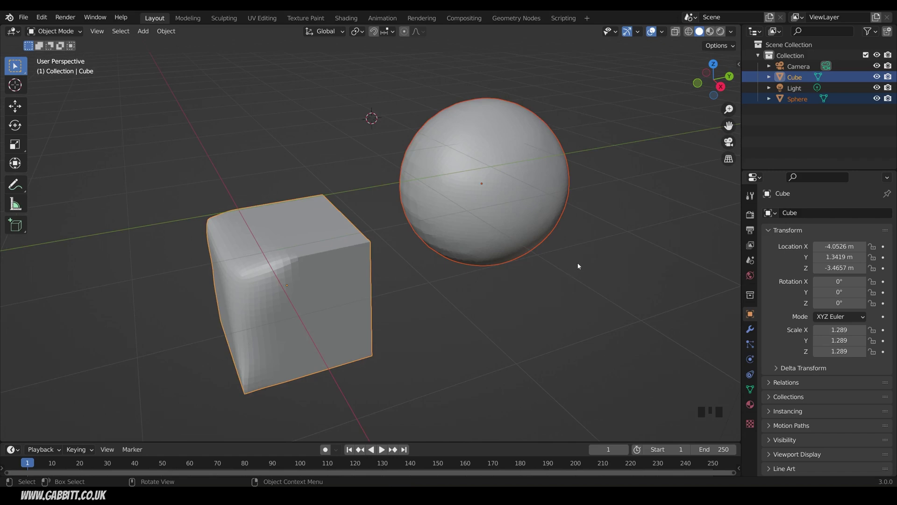
Add Toggle Local View from the View menu to Quick Favorites
left_click(97, 32)
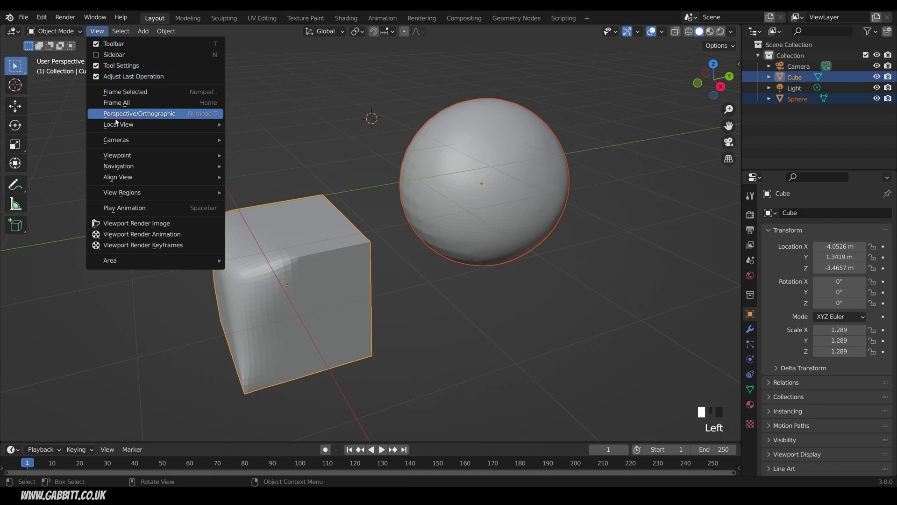
mouse_move(117, 124)
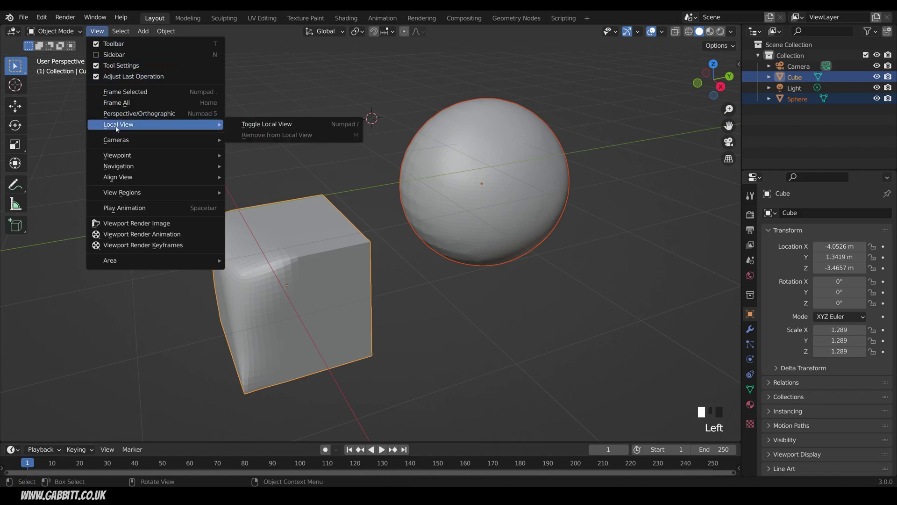
right_click(290, 127)
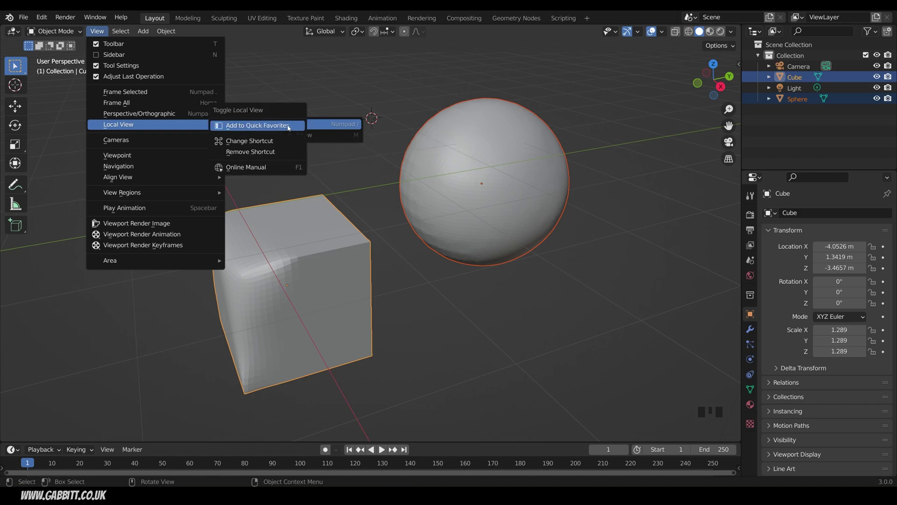
left_click(249, 127)
Select only the sphere and isolate it with Toggle Local View from Quick Favorites
key("q")
key("q")
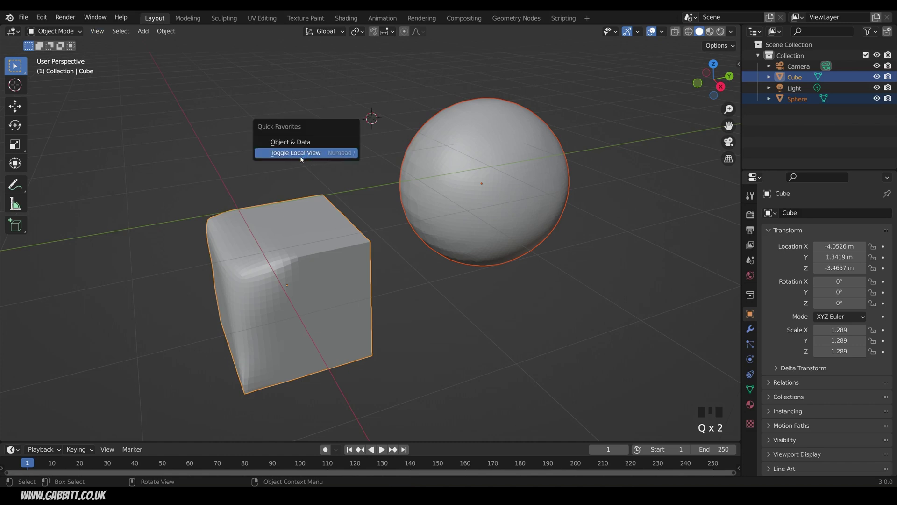
left_click(471, 219)
key("q")
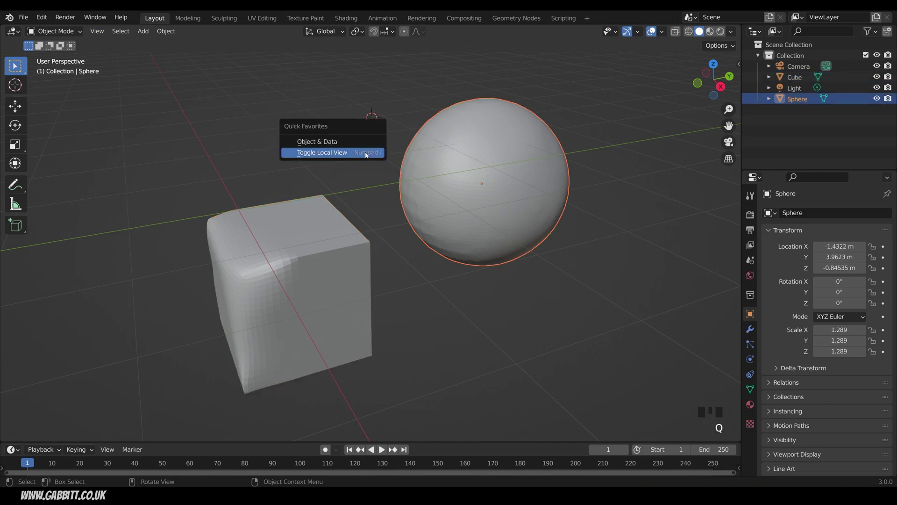
left_click(366, 153)
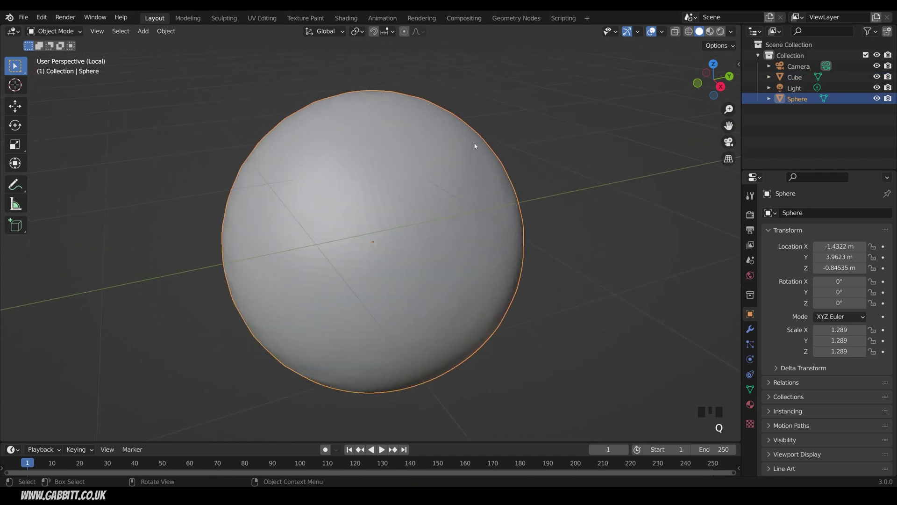